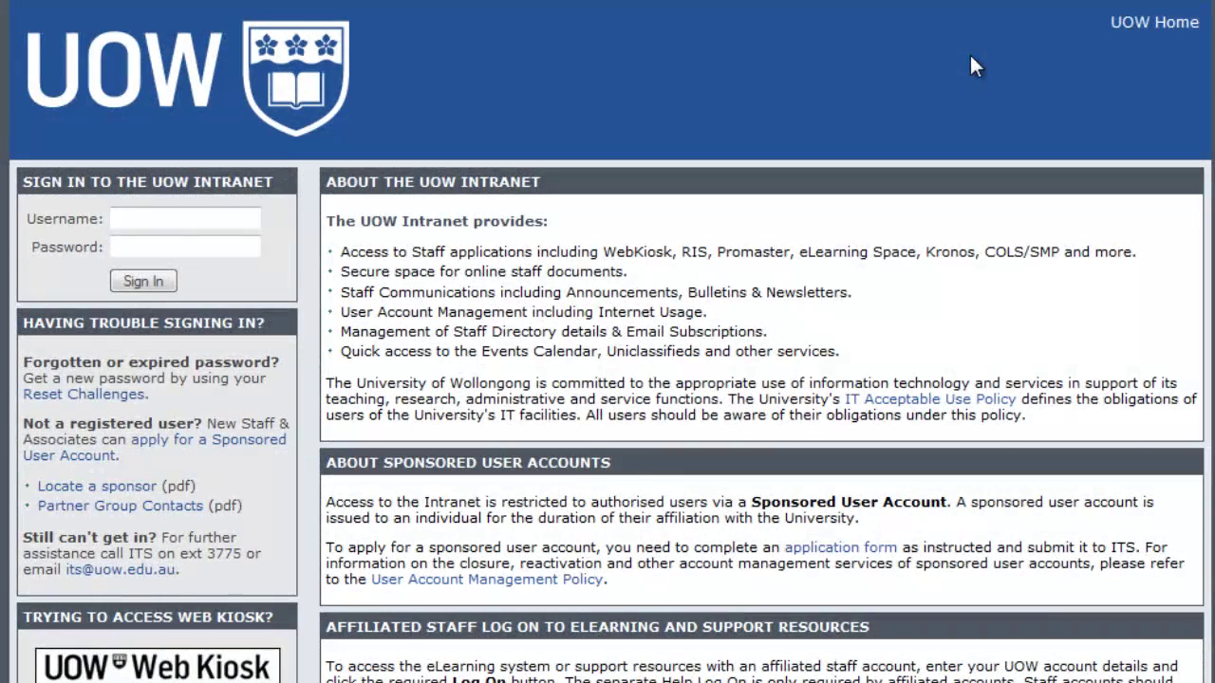
# Step: Sign in to the UOW Intranet with the staff username and password
pyautogui.press('Tab')
pyautogui.write('********')
pyautogui.press('Return')
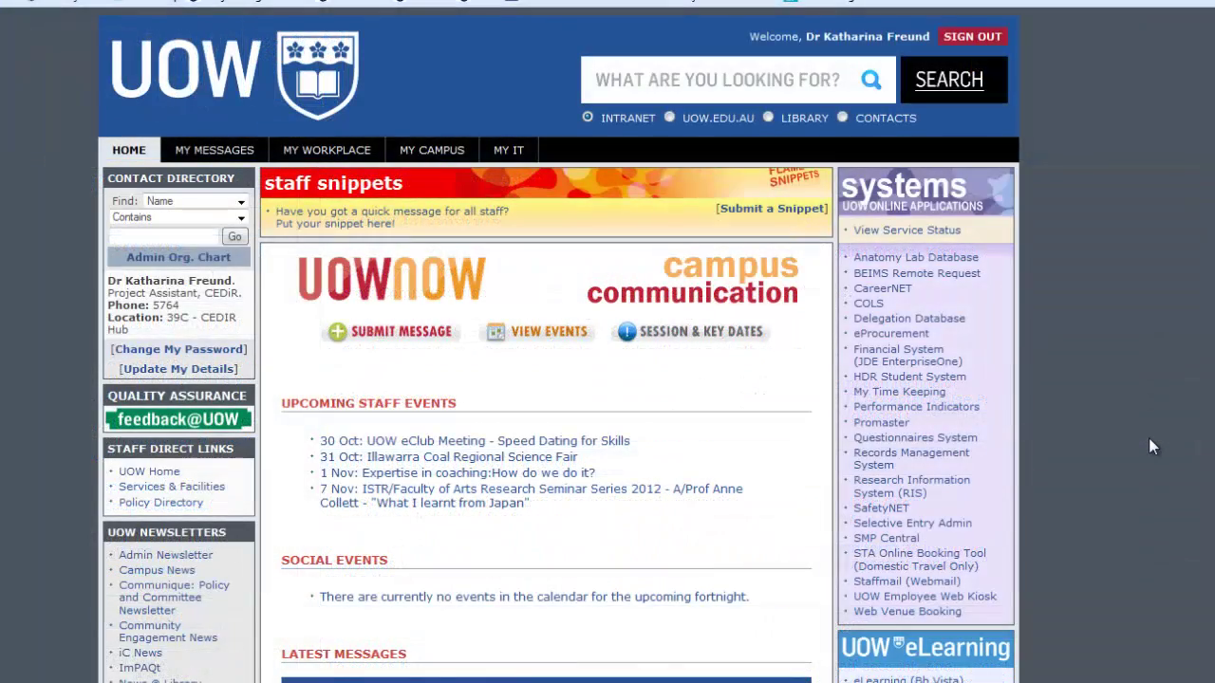
# Step: Go to Manage my Moodle and start a new Moodle site request
pyautogui.scroll(-3, 1149, 439)
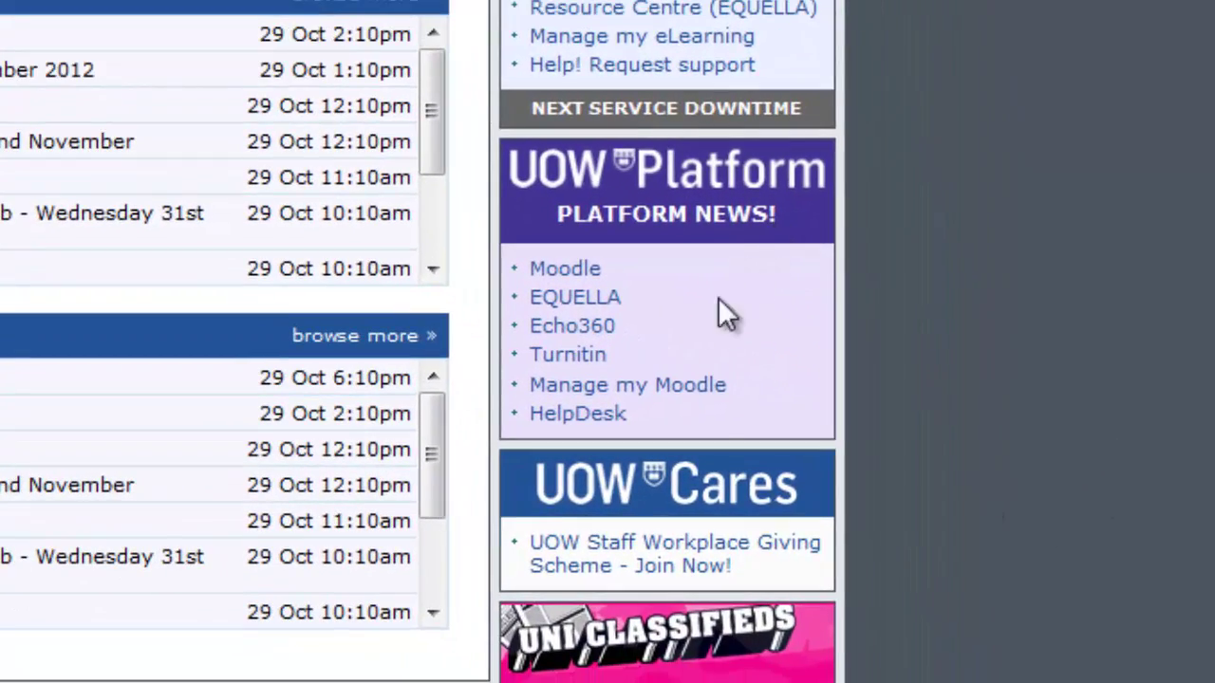
pyautogui.click(691, 387)
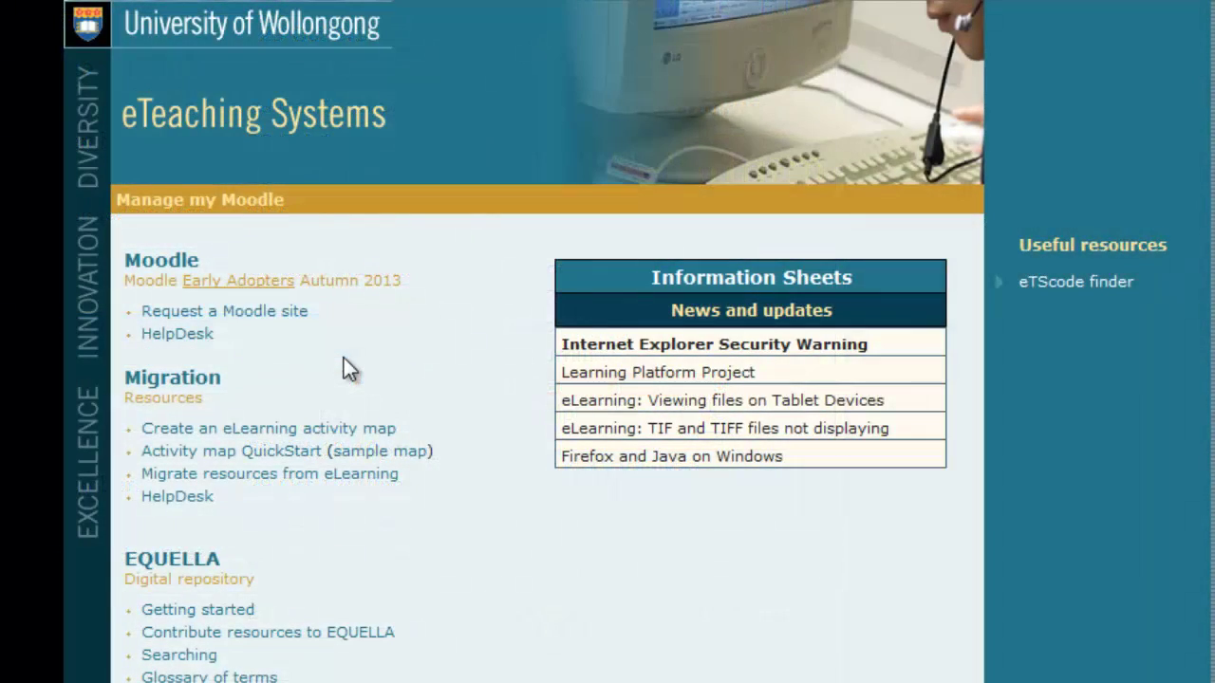
pyautogui.click(281, 325)
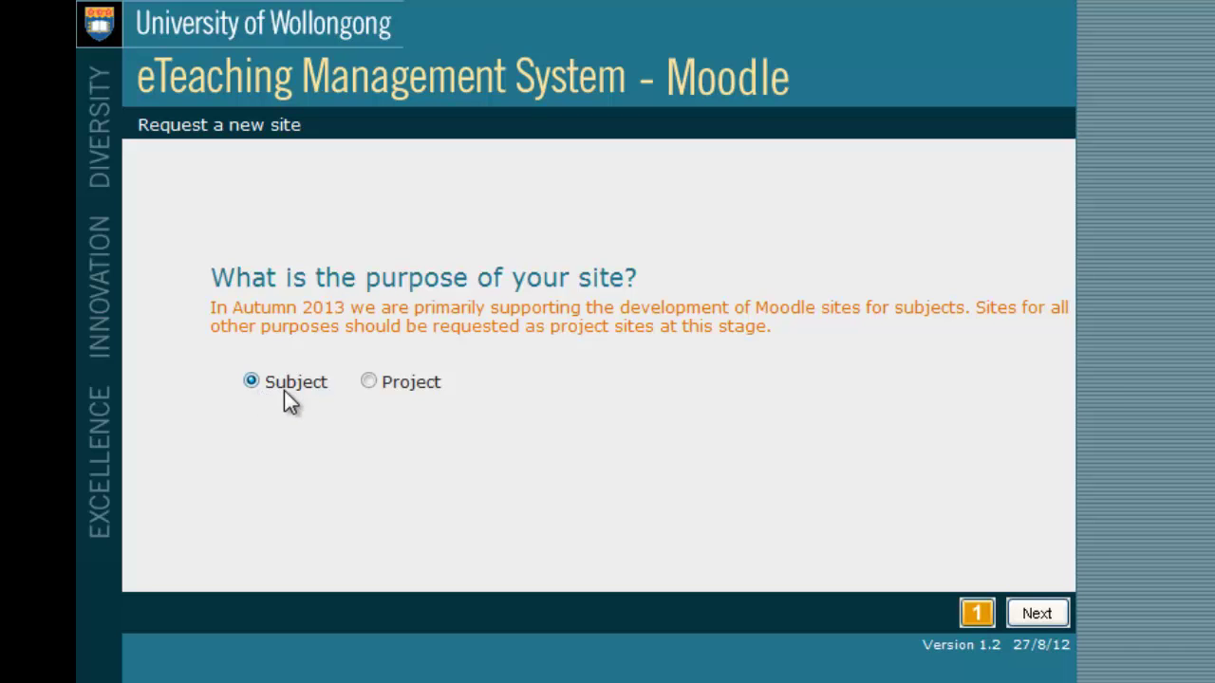
# Step: Keep Subject as the site purpose and continue to the site-type question
pyautogui.click(1020, 622)
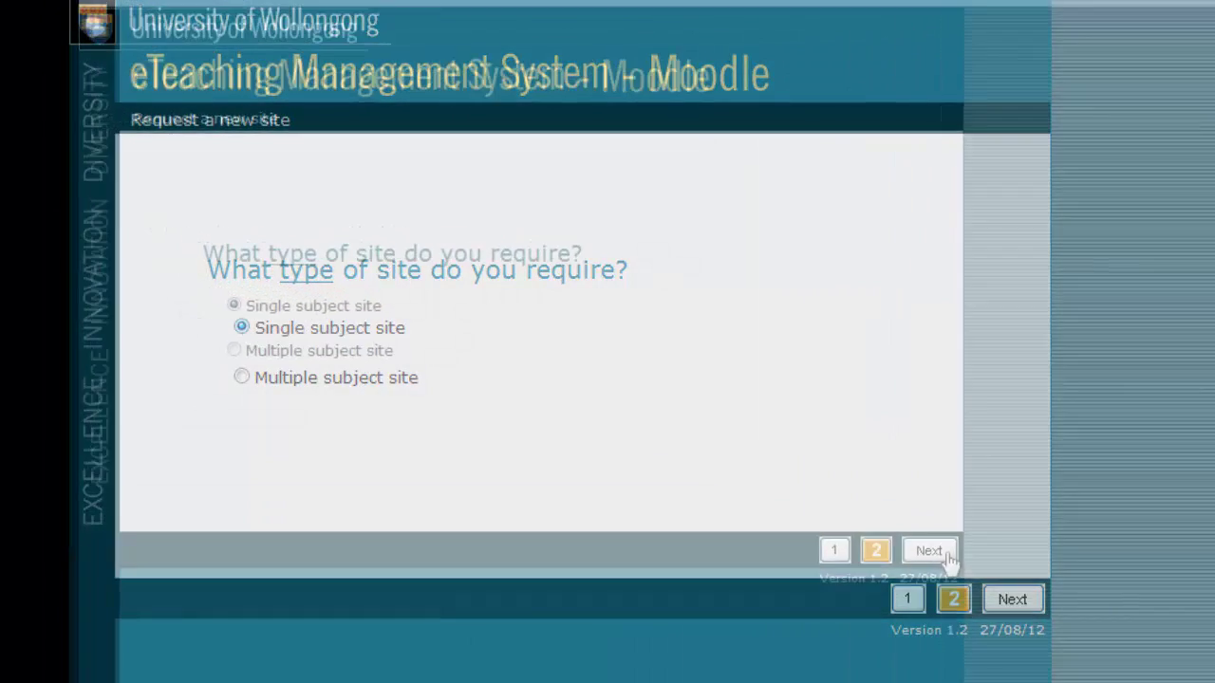
# Step: Continue to subject selection and choose year 2013 with subject code SOC 103
pyautogui.click(1012, 599)
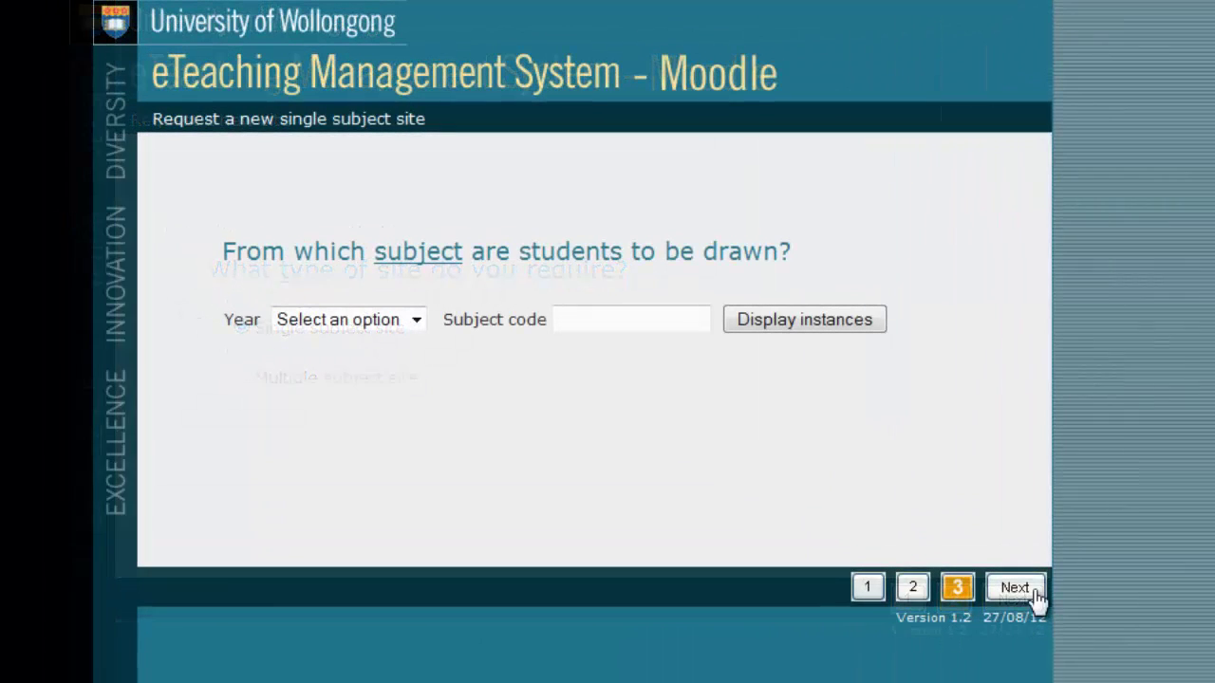
pyautogui.click(395, 327)
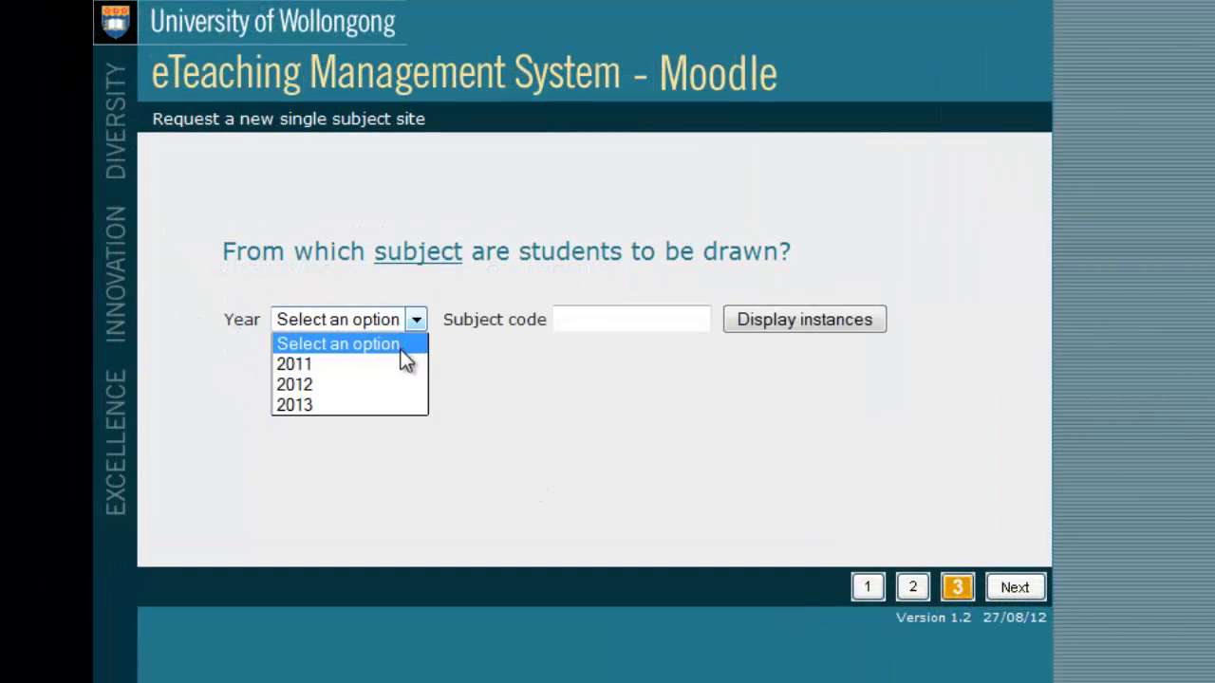
pyautogui.click(401, 404)
pyautogui.click(594, 323)
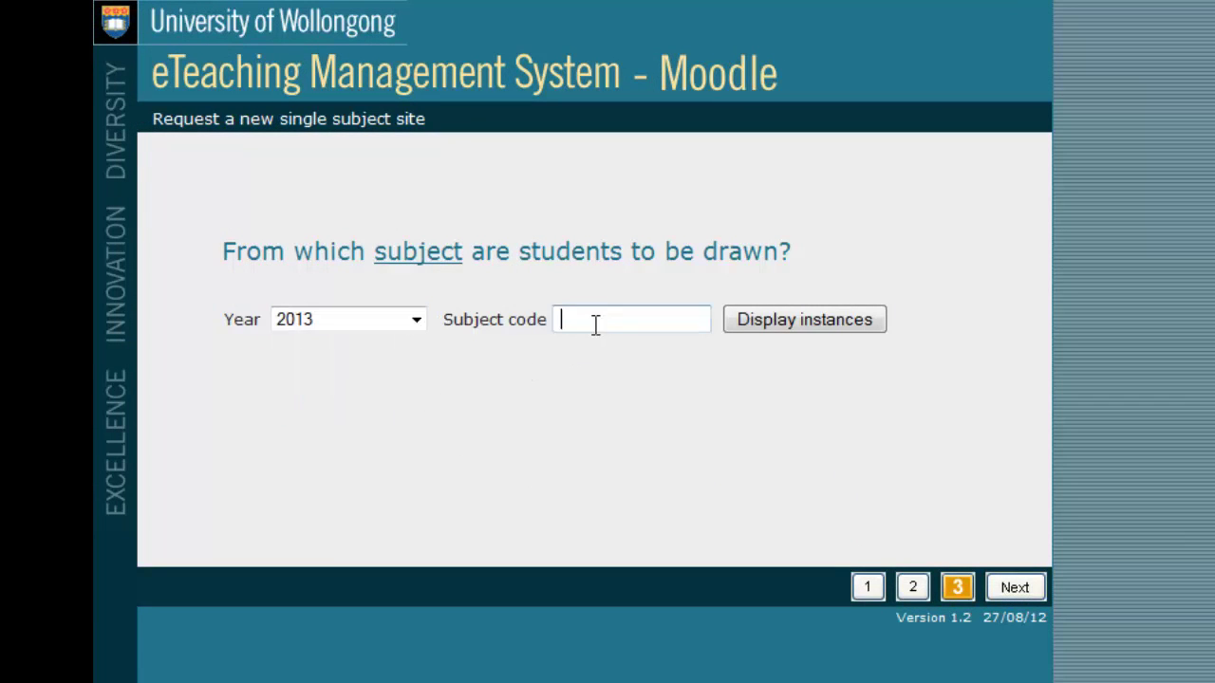
pyautogui.write('Soc 103')
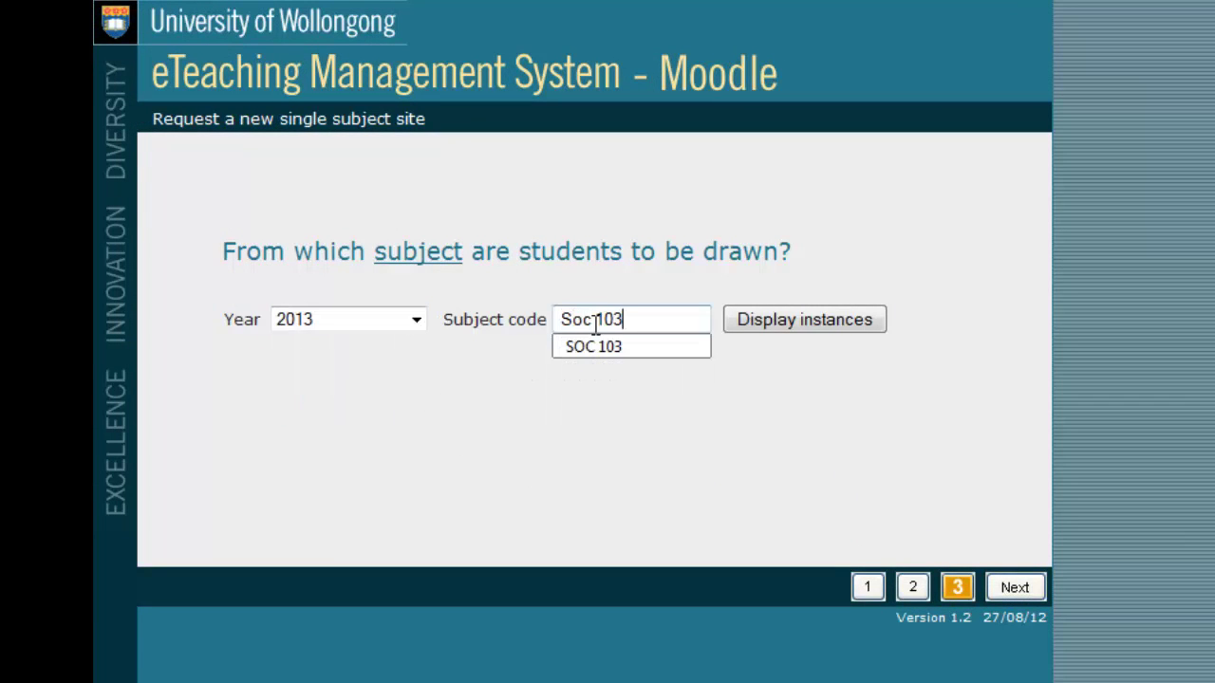
pyautogui.click(645, 351)
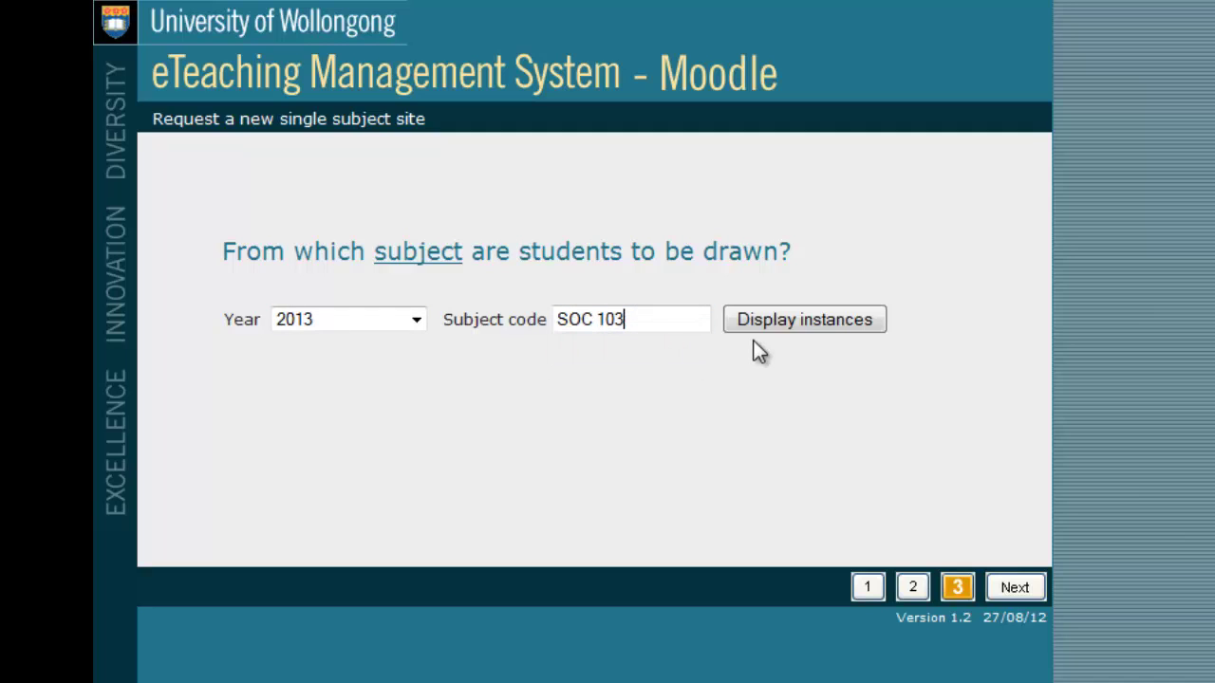
# Step: List the SOC 103 instances, tick Wollongong, then switch to Multiple subject site
pyautogui.hotkey('ctrl', 'a')
pyautogui.write('COMM900')
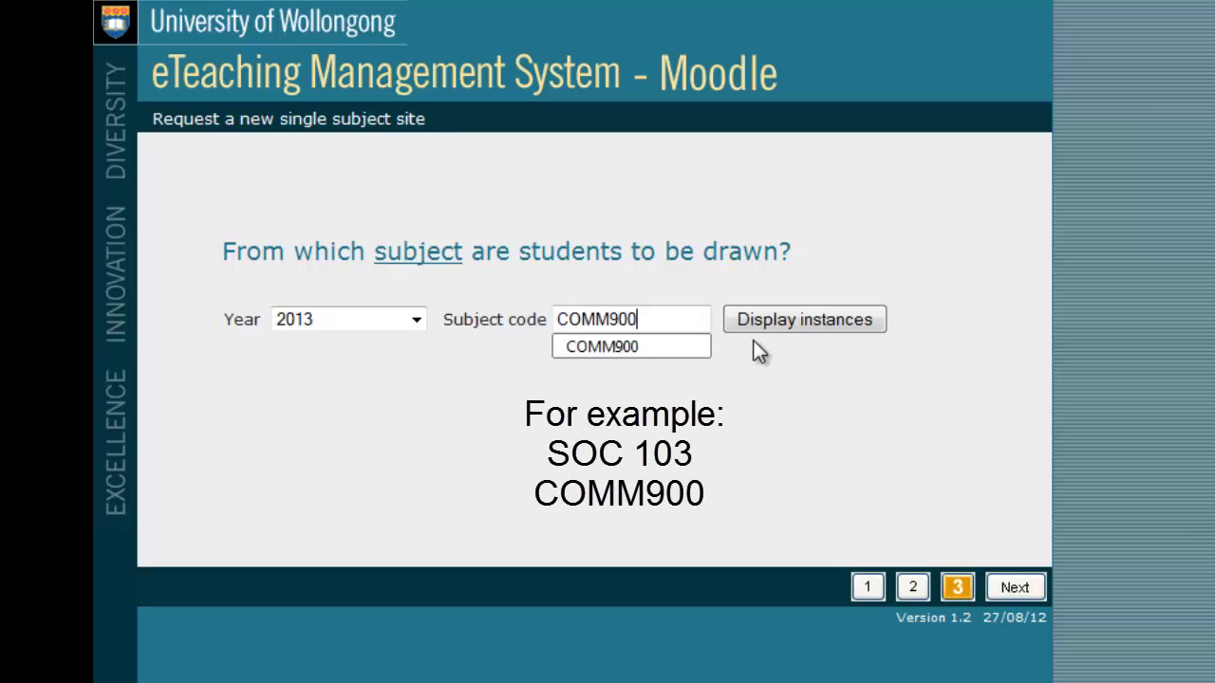
pyautogui.click(759, 324)
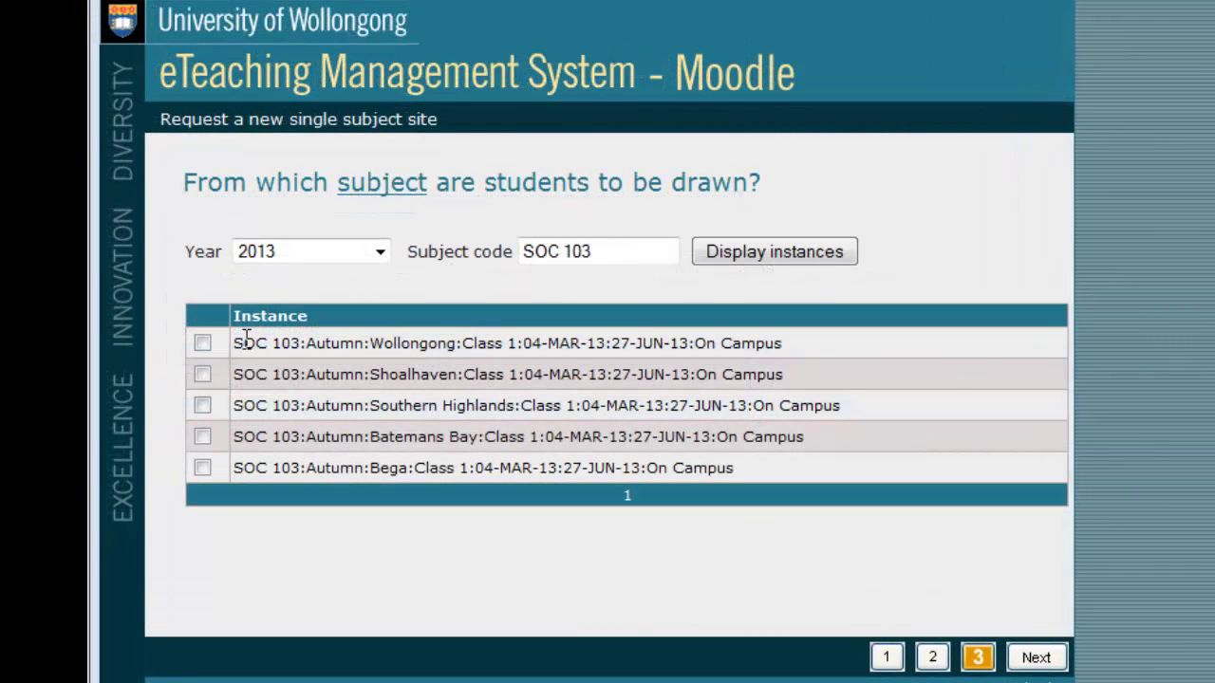
pyautogui.click(201, 343)
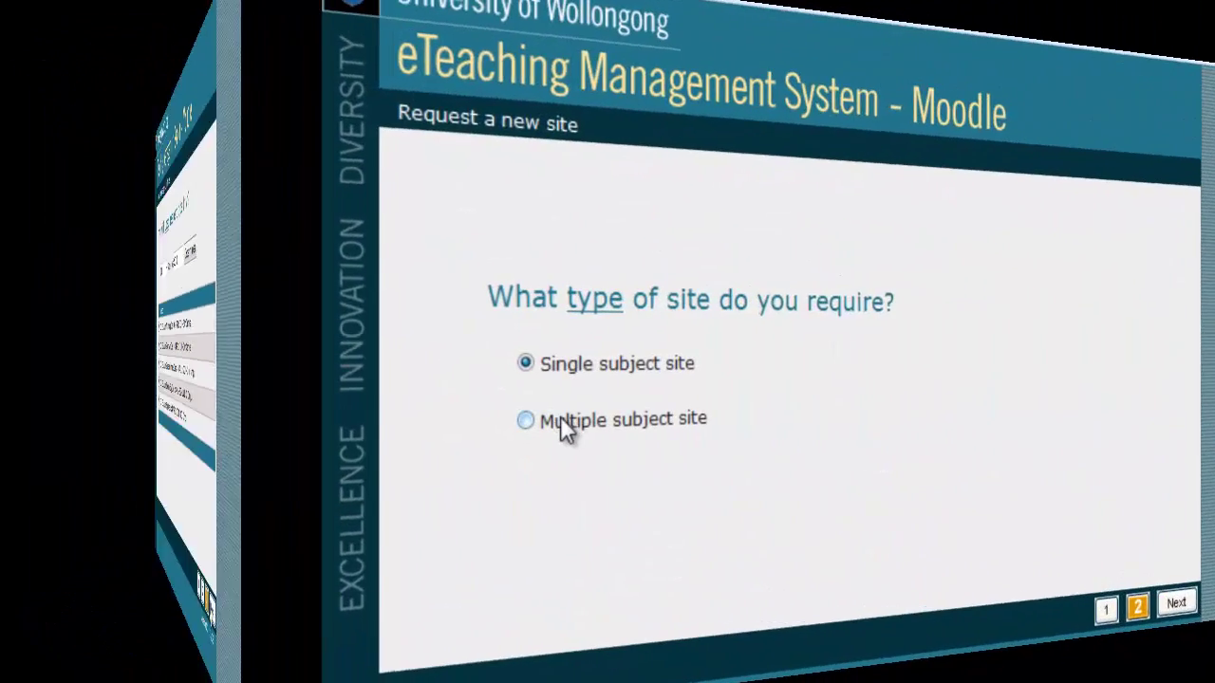
pyautogui.click(280, 418)
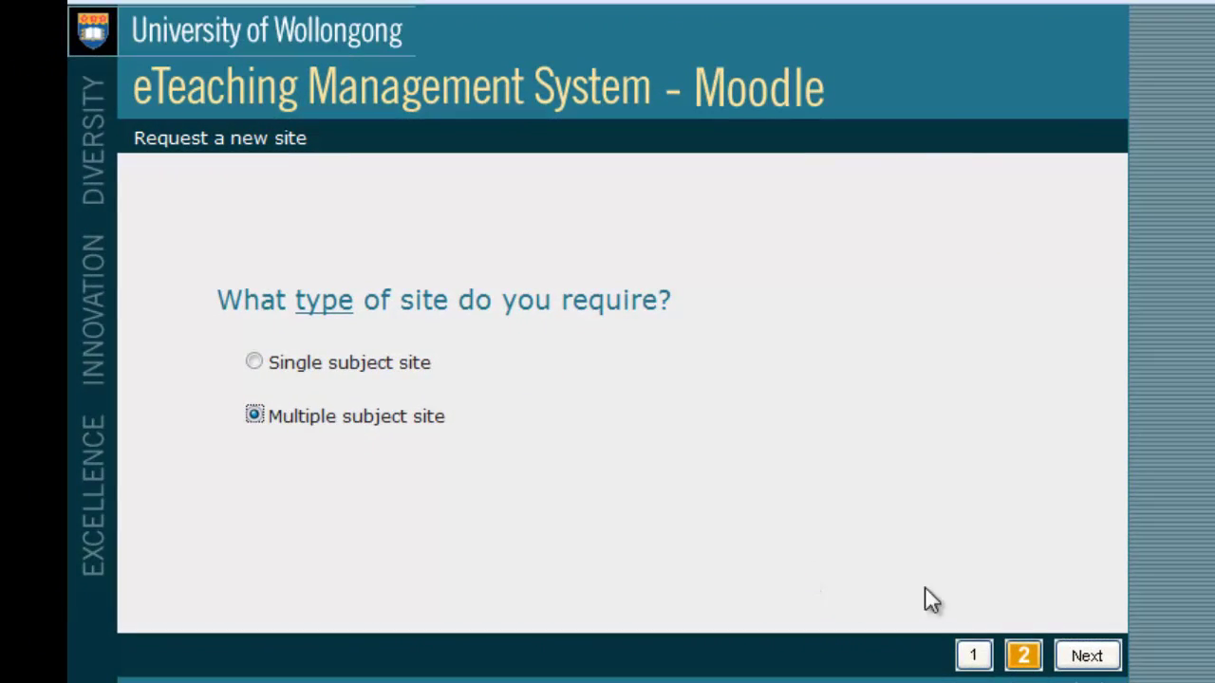
# Step: Add the 2013 SHS 111 Wollongong instance to the site's subjects
pyautogui.click(1116, 665)
pyautogui.click(399, 360)
pyautogui.click(380, 453)
pyautogui.click(596, 370)
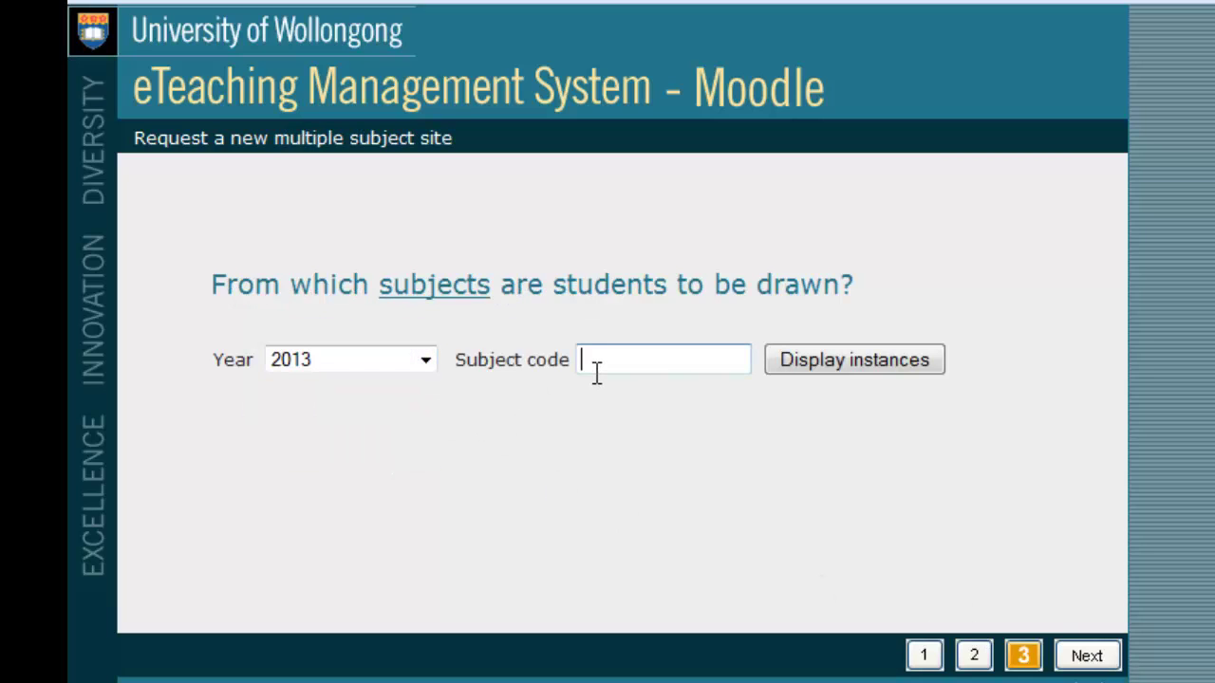
pyautogui.write('SHS 111')
pyautogui.click(907, 364)
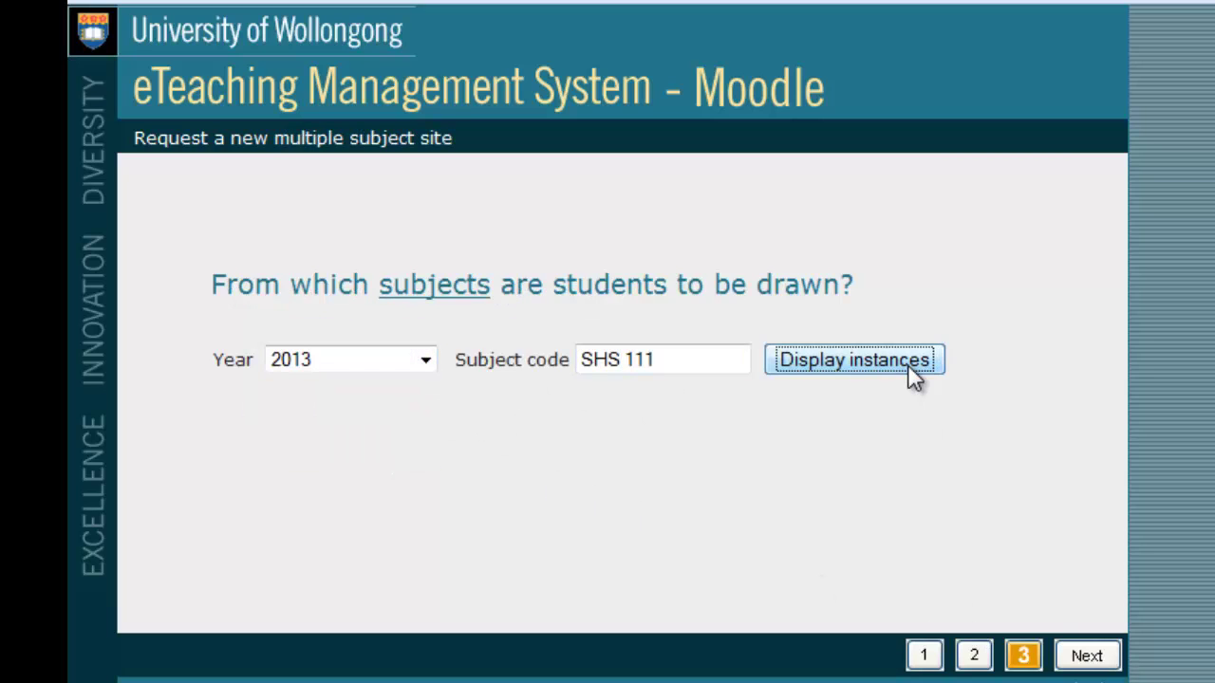
pyautogui.click(180, 425)
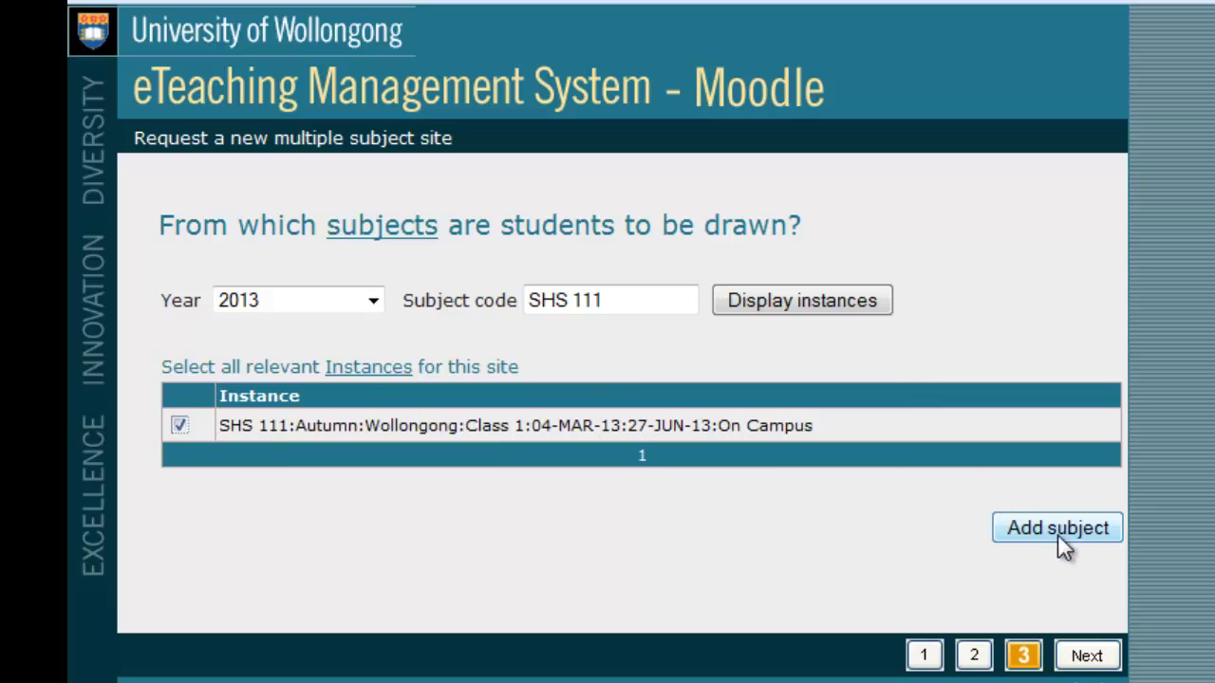
pyautogui.click(1058, 529)
# Step: Add the EDPS101 autumn Wollongong instance to the site's subjects
pyautogui.click(599, 315)
pyautogui.write('EDPO')
pyautogui.press('BackSpace')
pyautogui.write('S101')
pyautogui.click(727, 320)
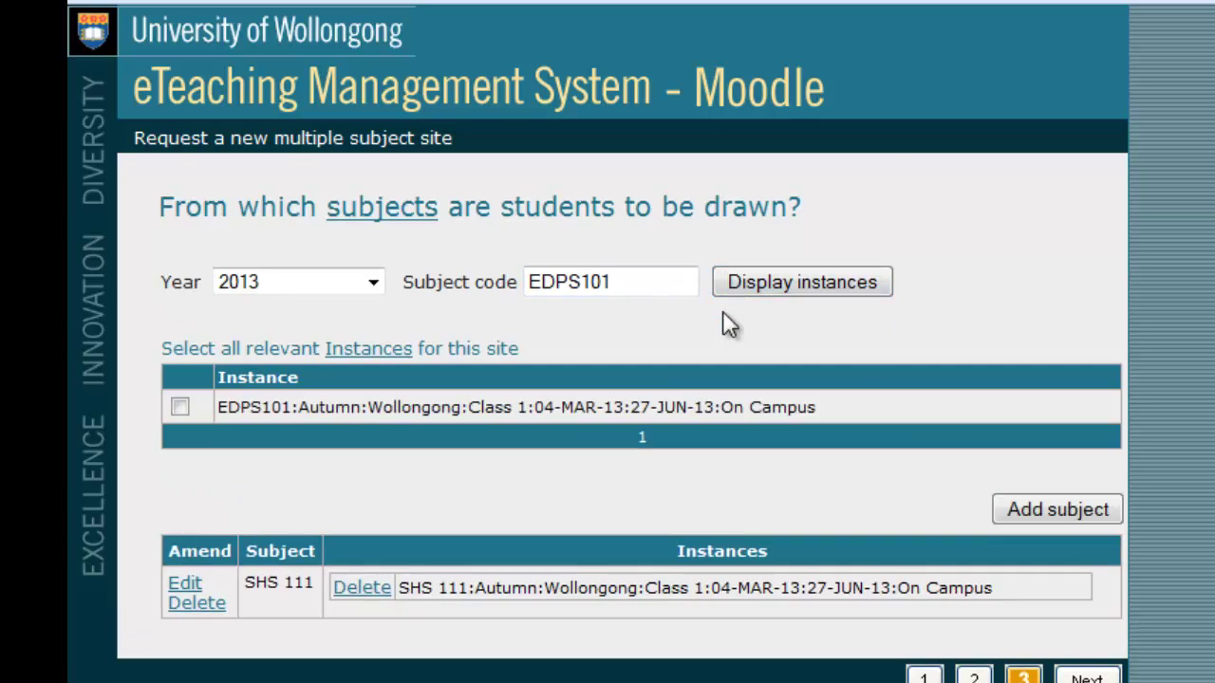
pyautogui.click(179, 407)
pyautogui.click(1044, 514)
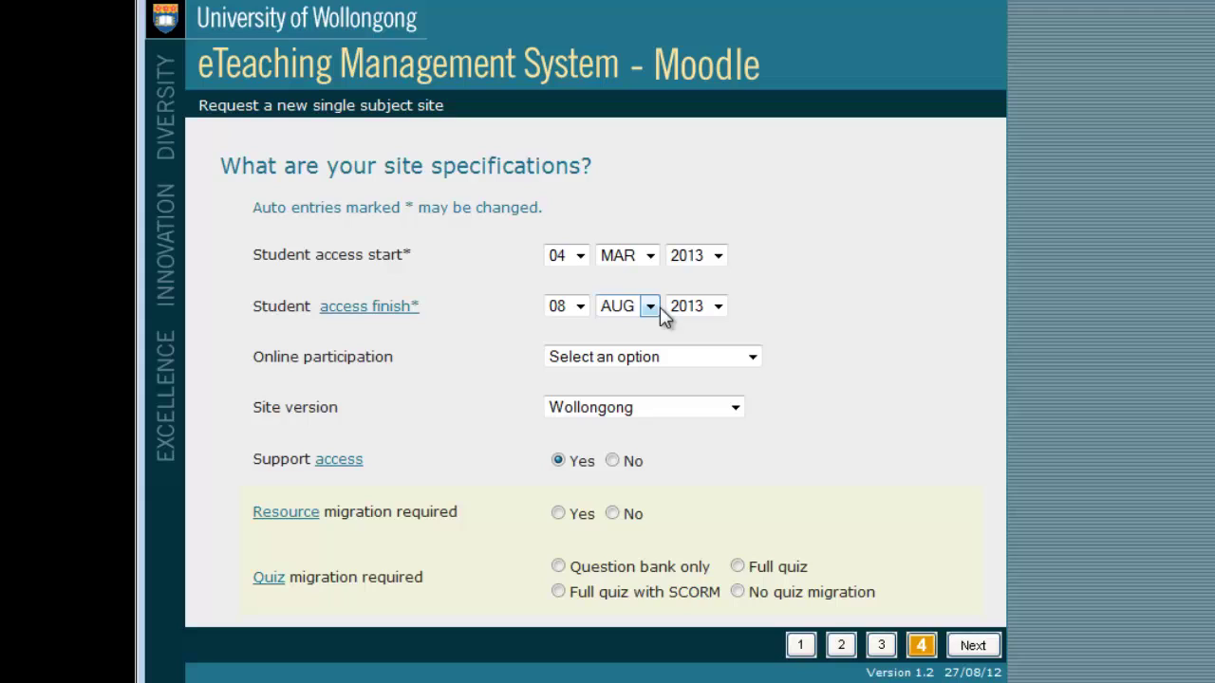
# Step: Set online participation to Content and communication and keep site version Wollongong
pyautogui.click(667, 361)
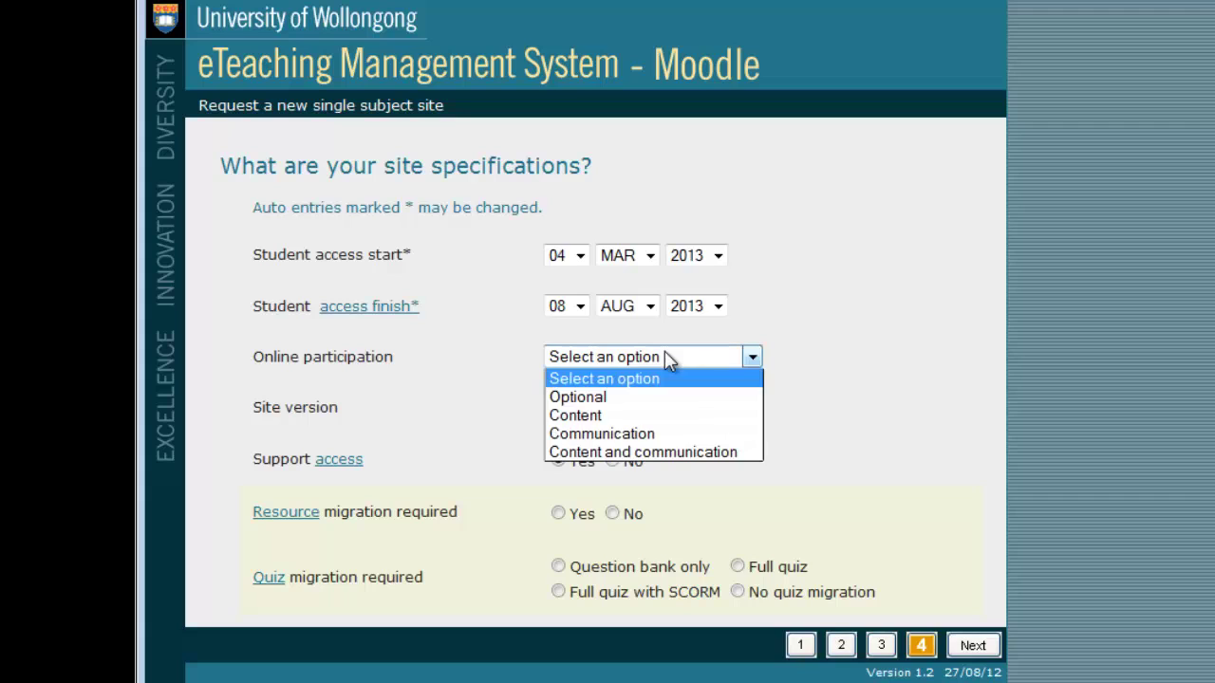
pyautogui.click(690, 454)
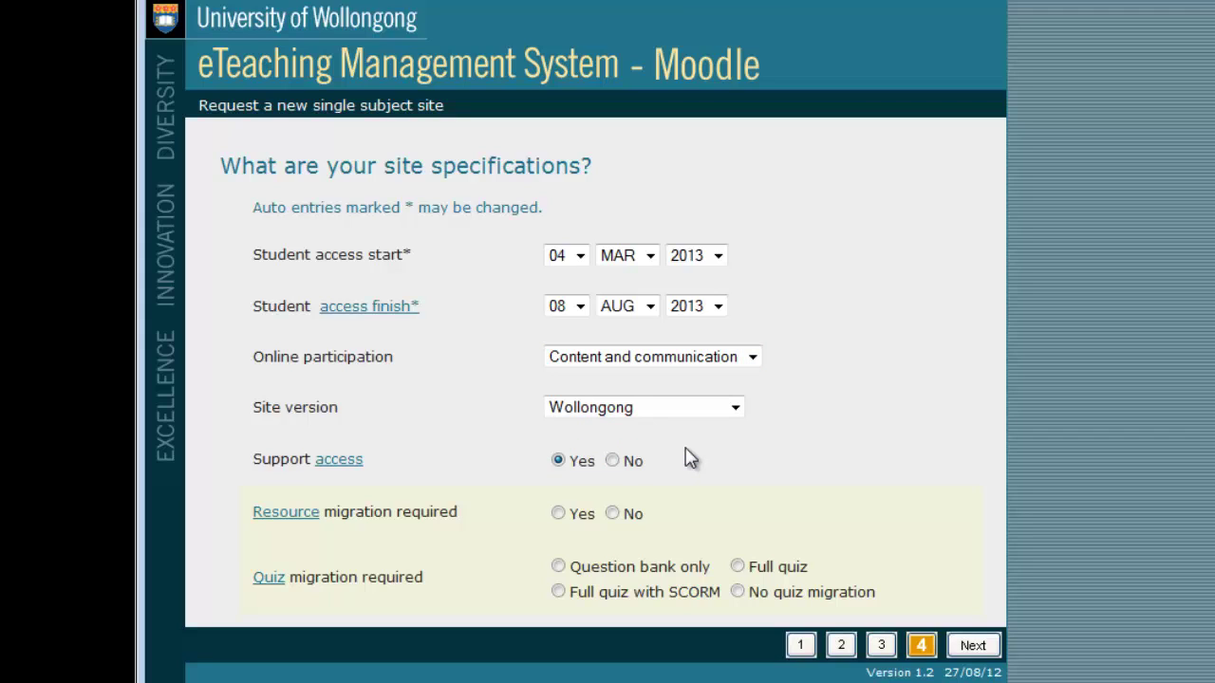
pyautogui.click(726, 412)
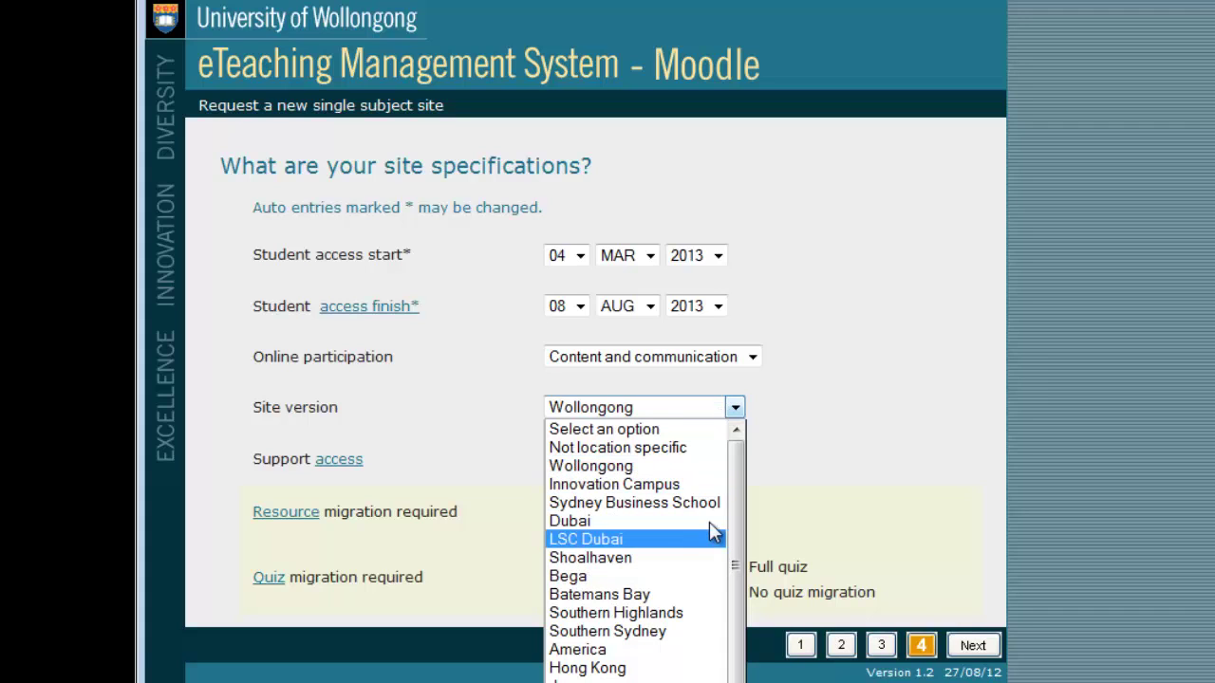
pyautogui.click(713, 475)
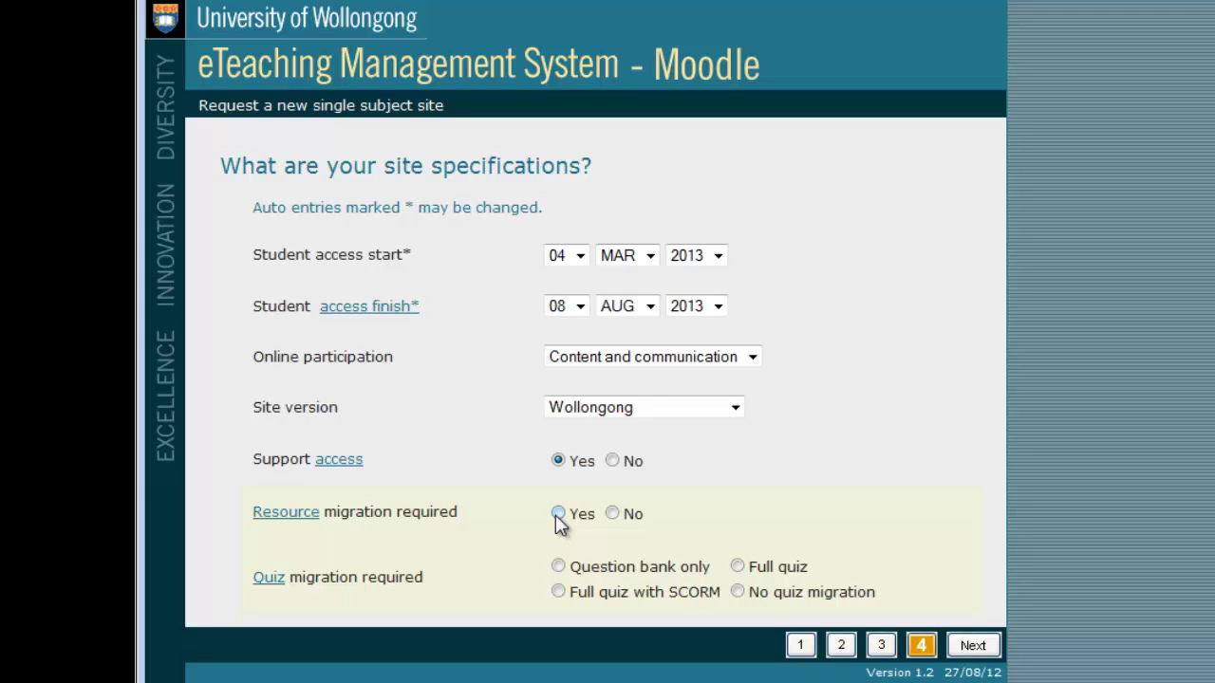
# Step: Set resource migration to Yes and review the quiz migration help
pyautogui.click(558, 514)
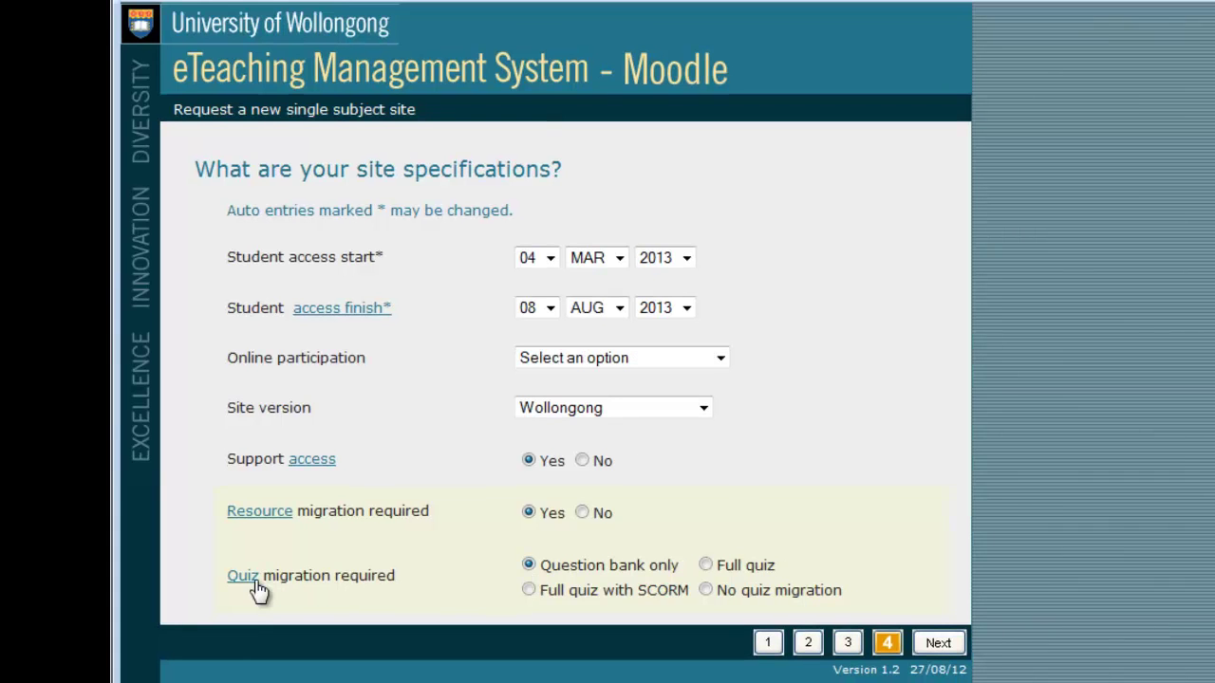
pyautogui.click(243, 575)
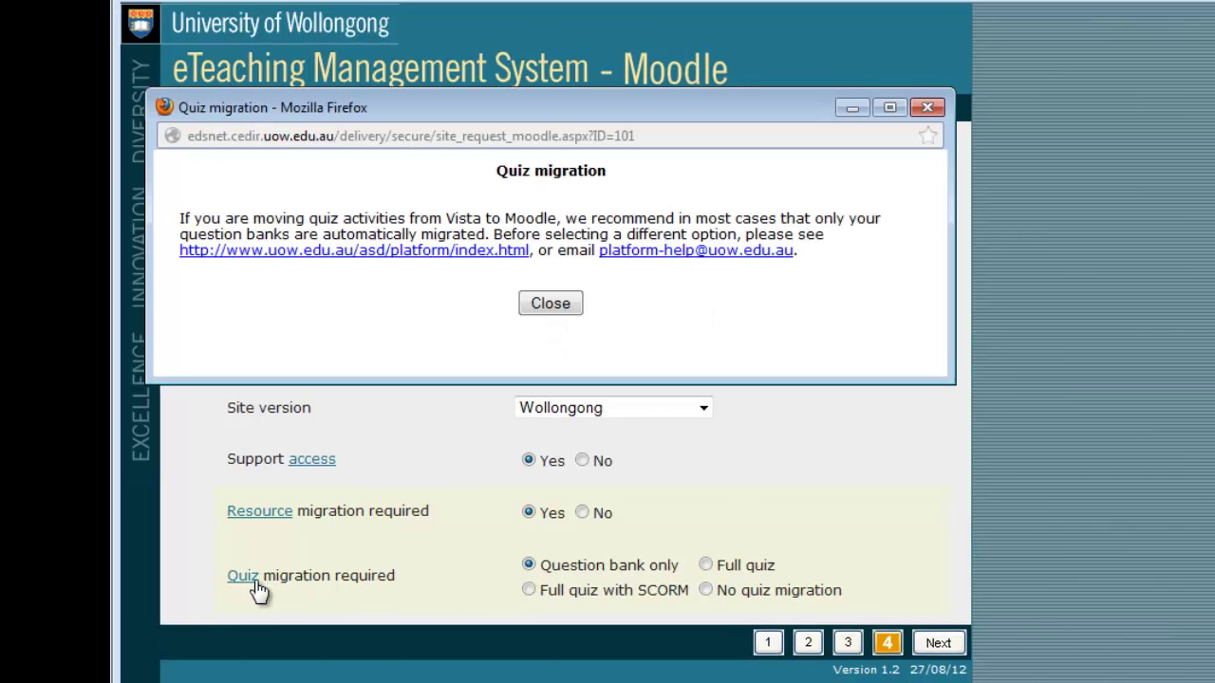
pyautogui.click(555, 304)
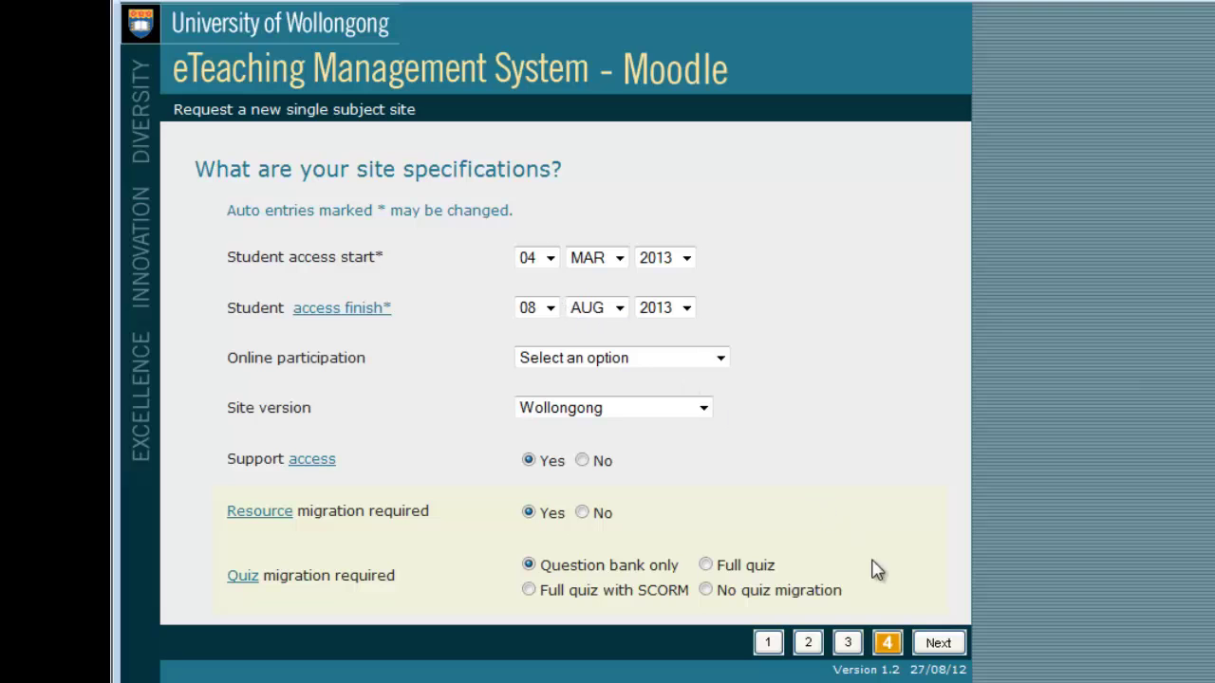
# Step: Enter the site coordinator's username and look up their staff details
pyautogui.click(937, 645)
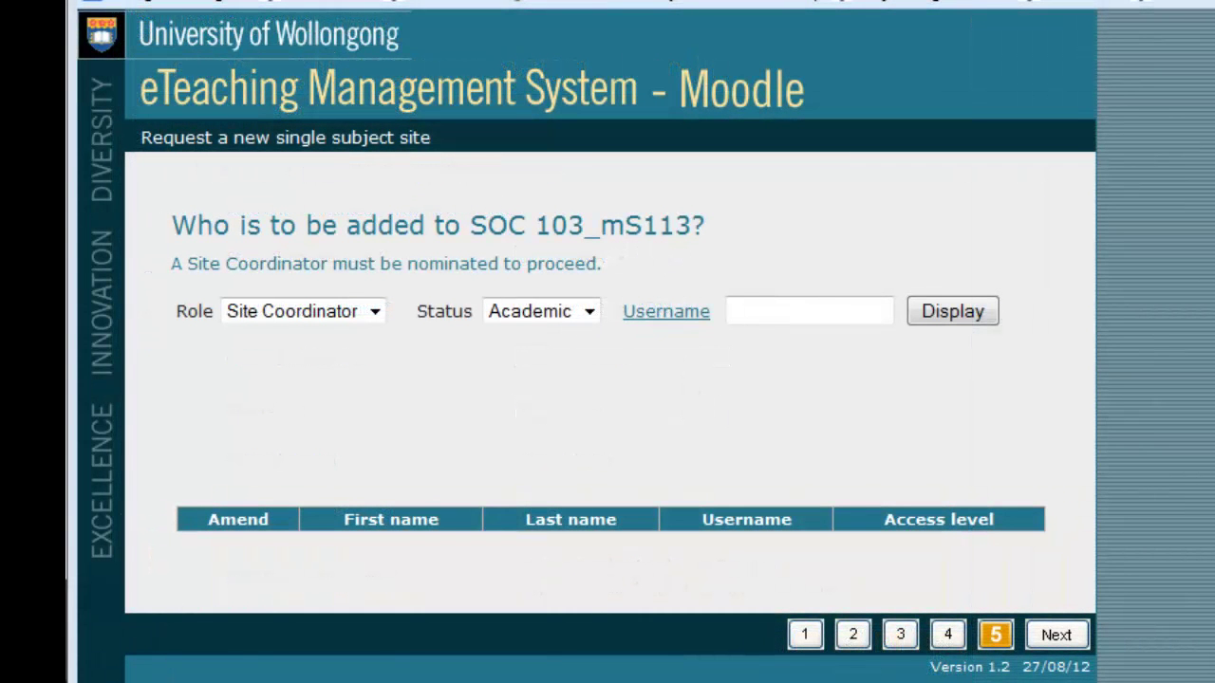
pyautogui.click(782, 312)
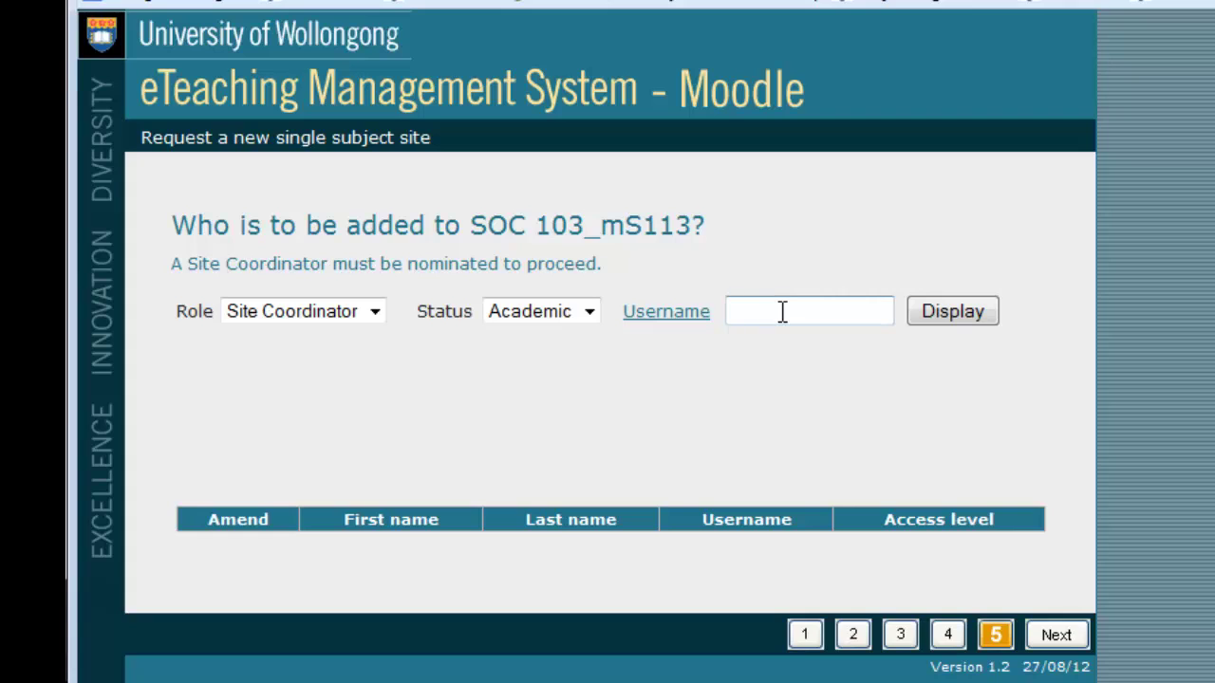
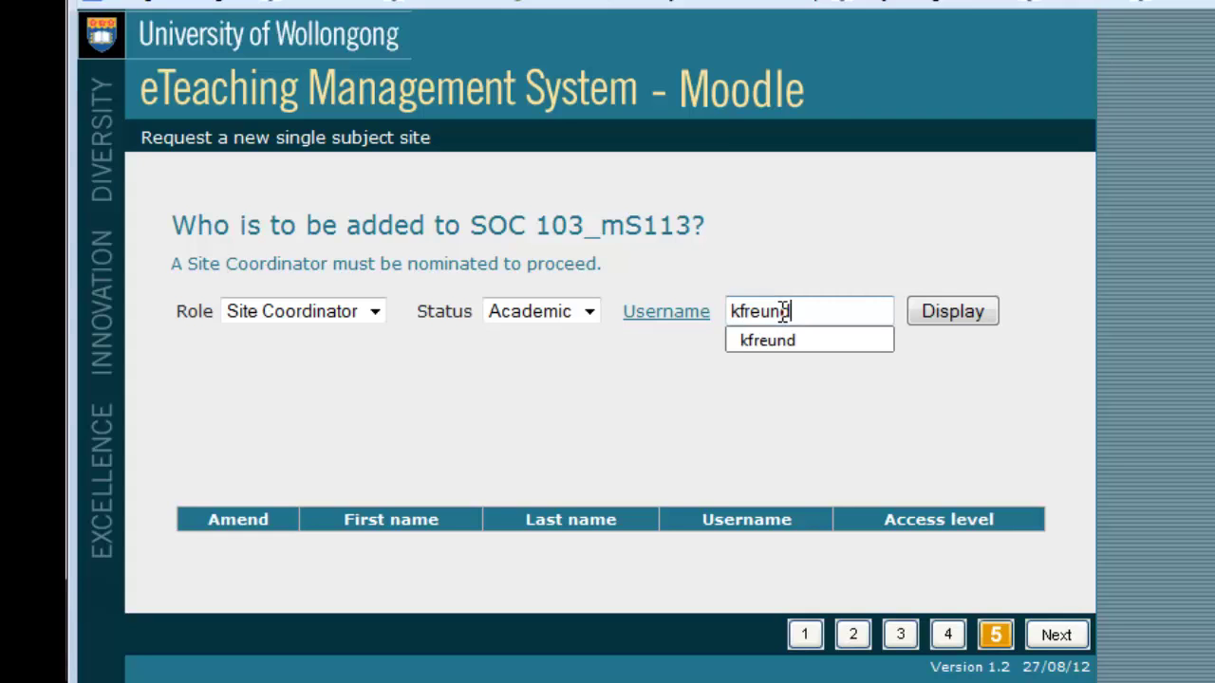
pyautogui.click(914, 309)
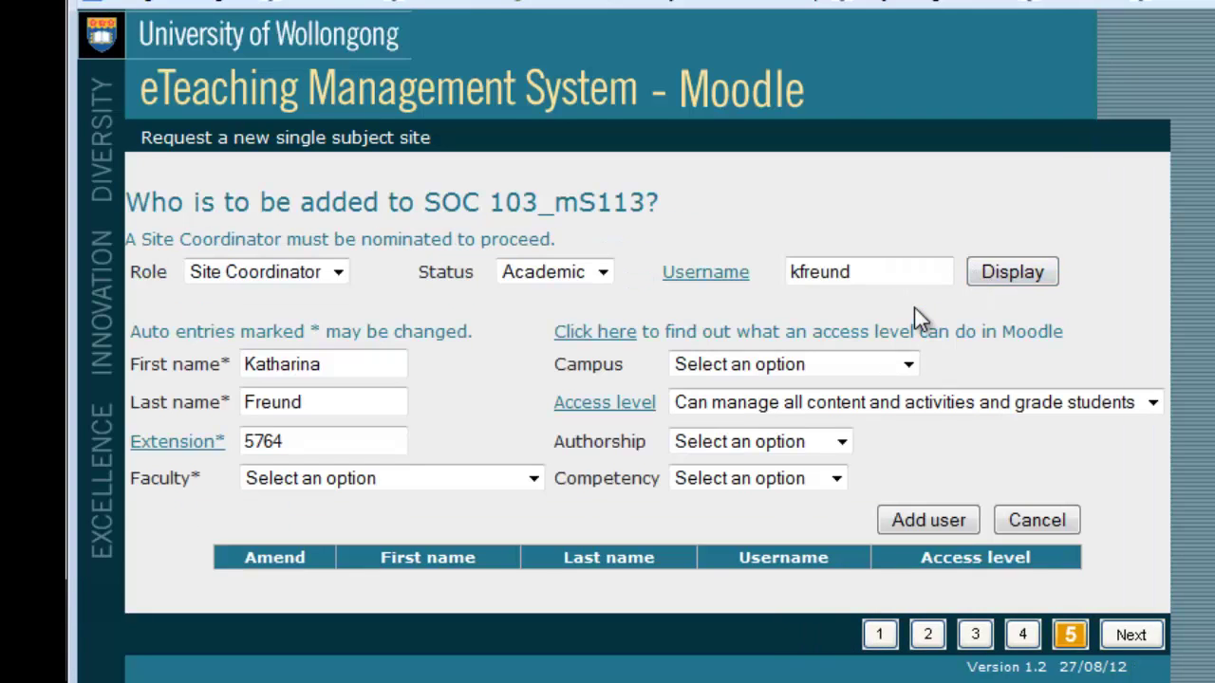
# Step: Add the coordinator with Academic Services Division, Wollongong, Primary author and Experienced
pyautogui.click(389, 482)
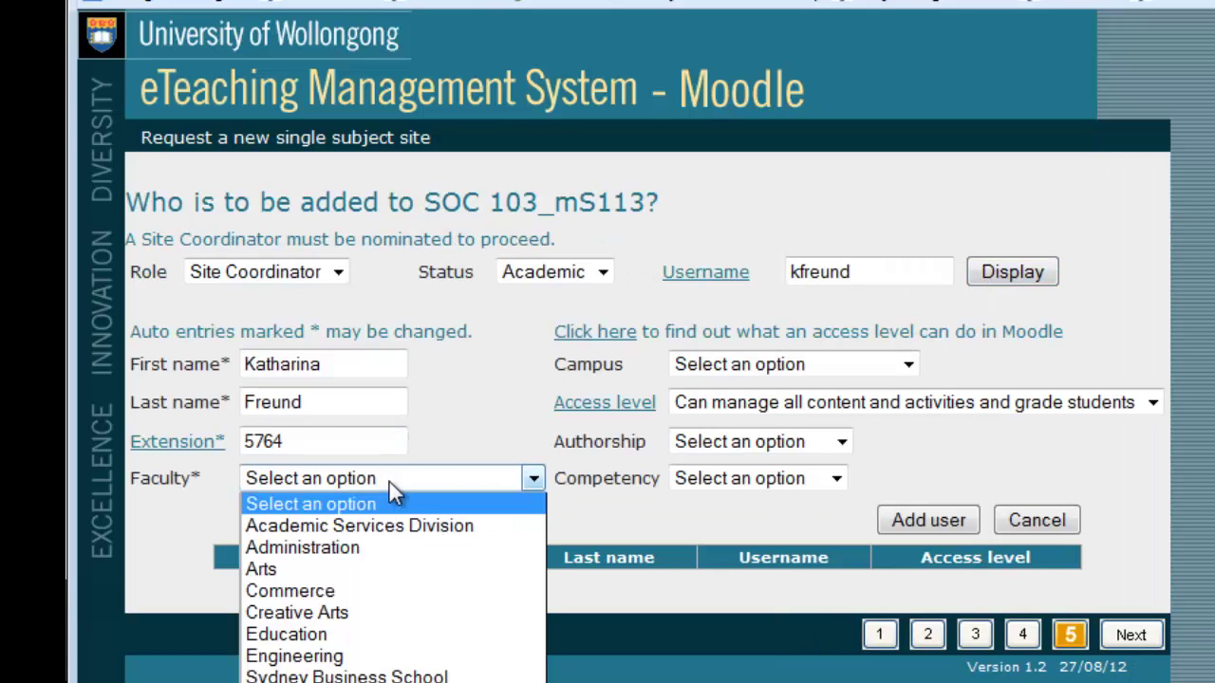
pyautogui.click(411, 527)
pyautogui.click(805, 364)
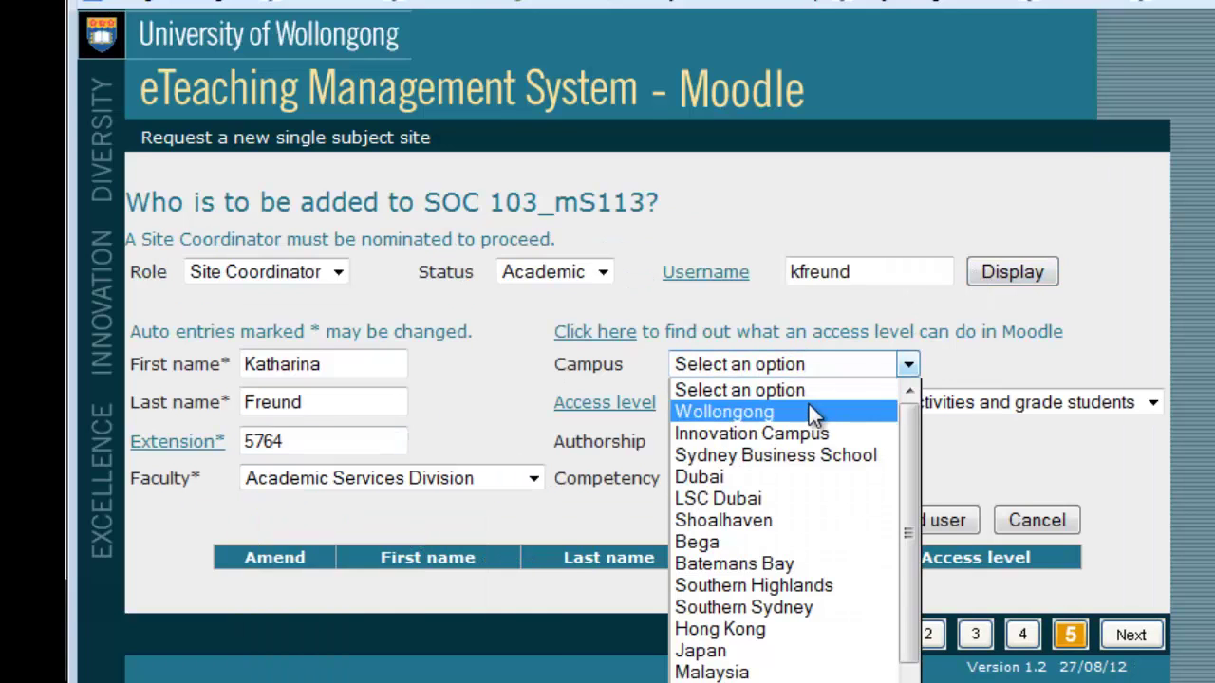
pyautogui.click(810, 410)
pyautogui.click(809, 404)
pyautogui.click(809, 404)
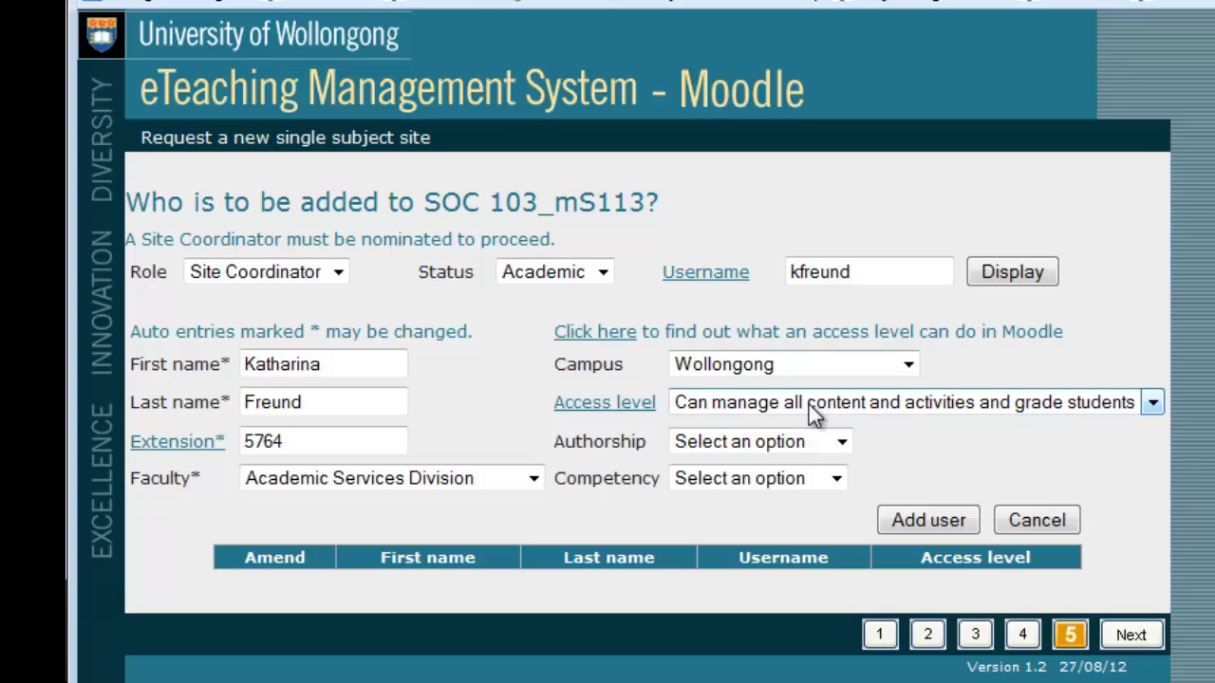
pyautogui.click(839, 442)
pyautogui.click(835, 485)
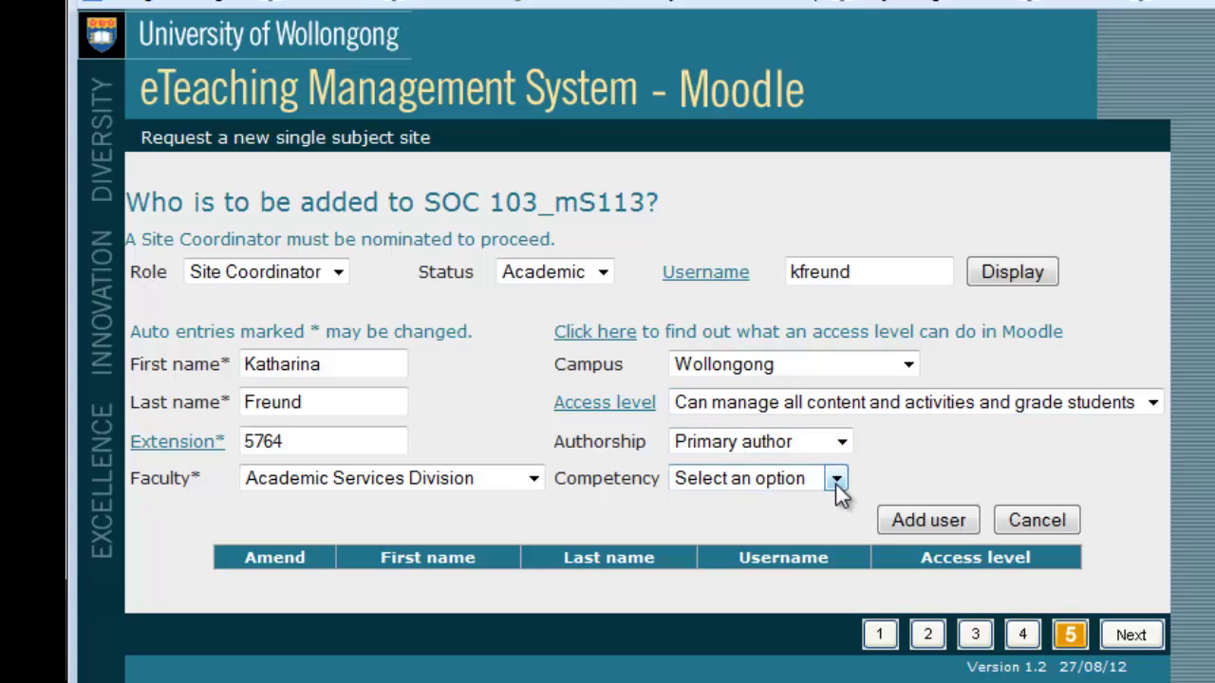
pyautogui.click(836, 479)
pyautogui.click(840, 549)
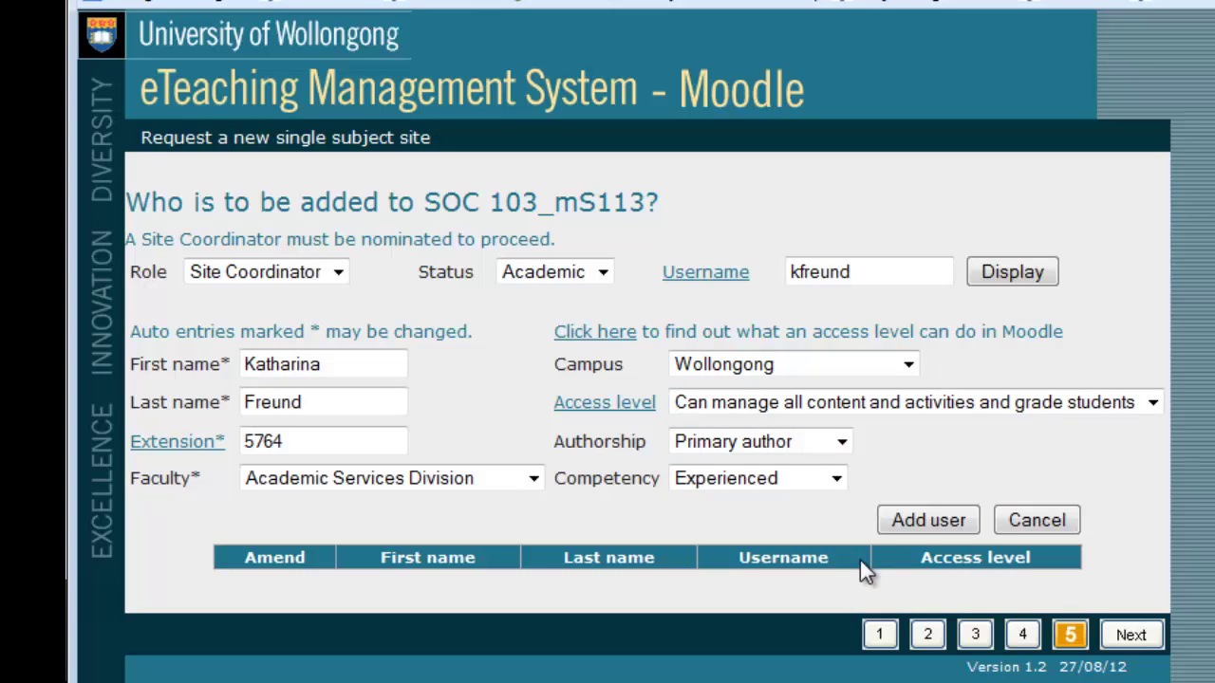
pyautogui.click(918, 522)
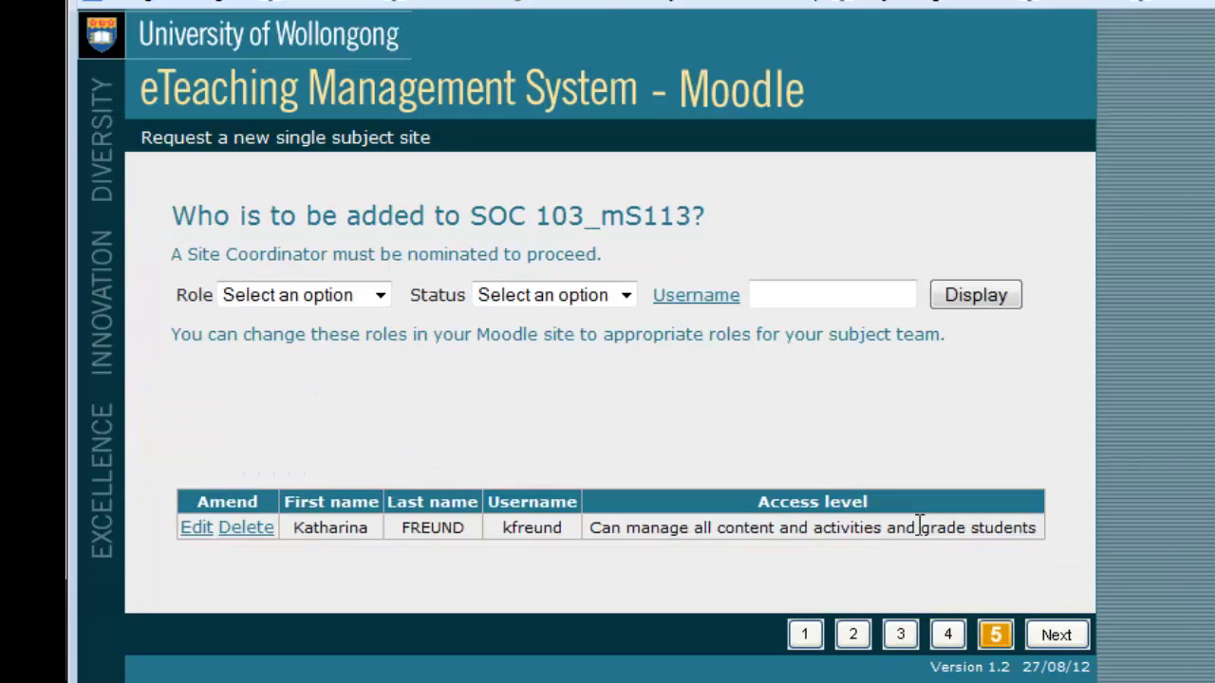